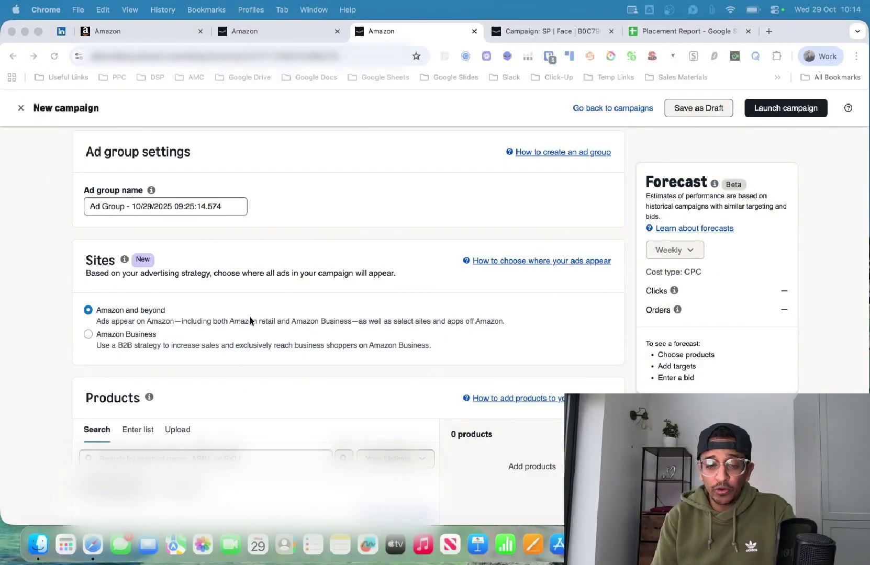
scroll(251, 321, "down", 1)
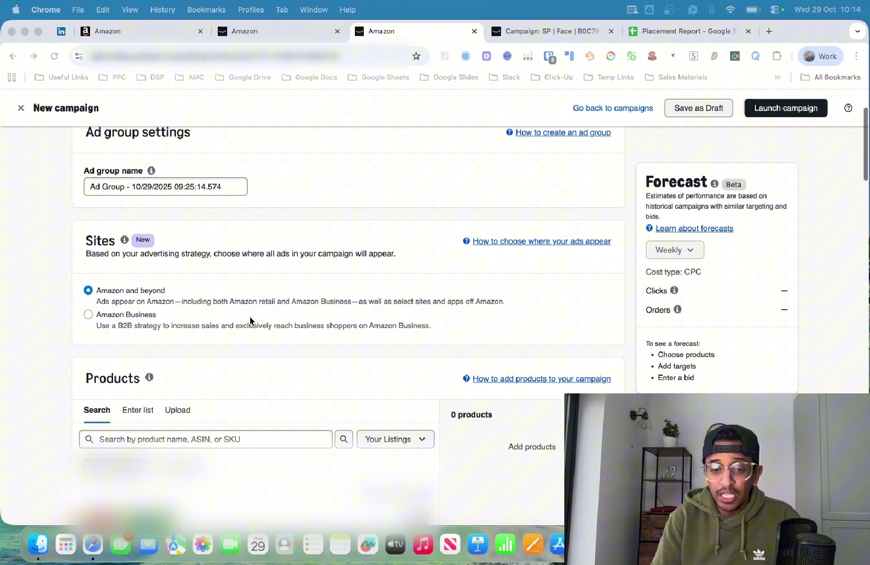
scroll(249, 321, "down", 2)
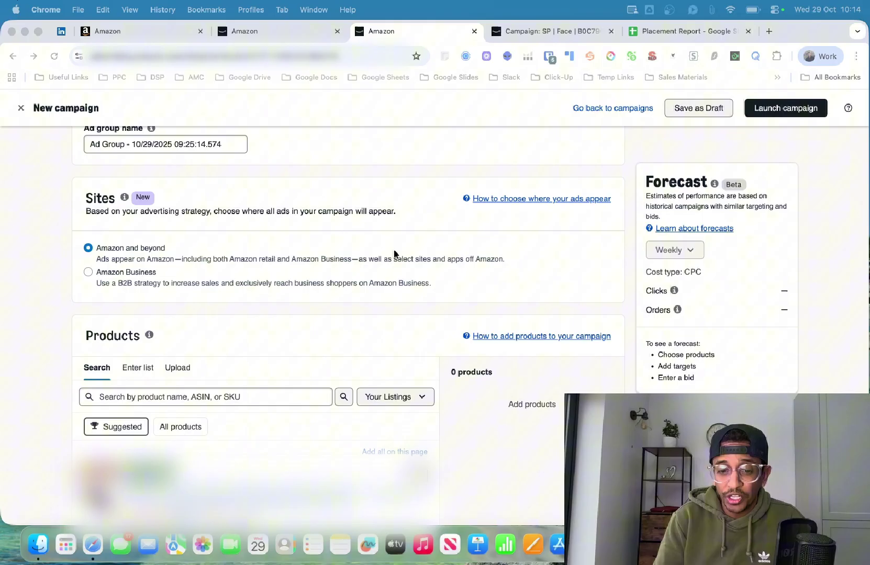
scroll(395, 254, "down", 5)
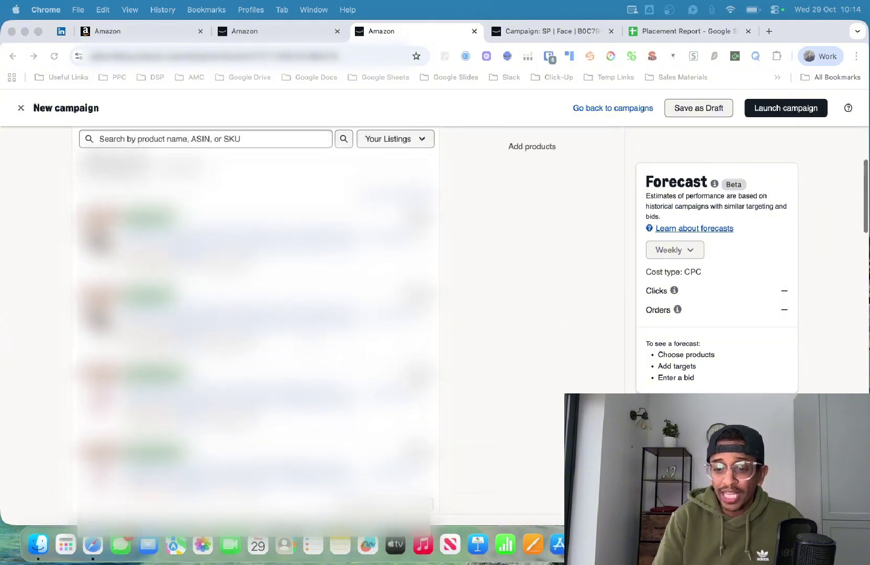
scroll(394, 254, "down", 2)
scroll(307, 341, "up", 5)
scroll(309, 301, "up", 2)
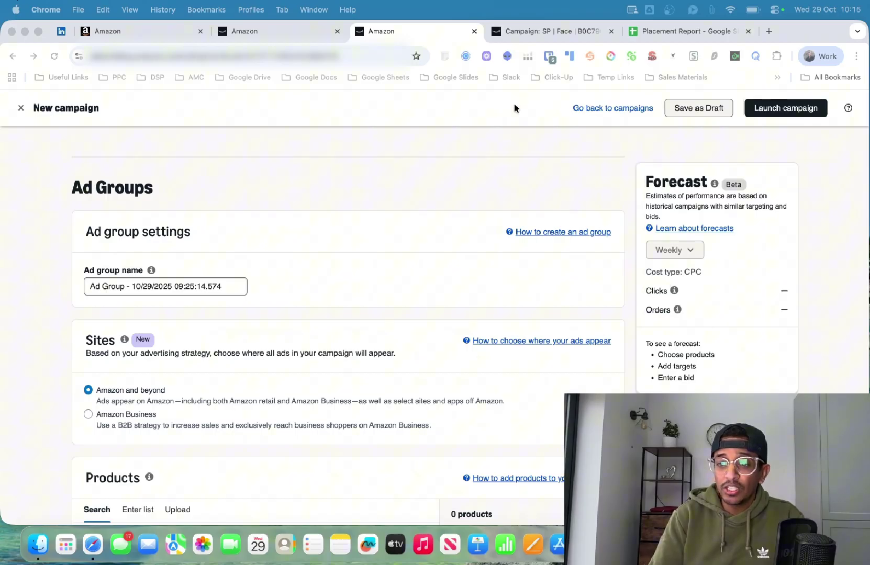
Check the SP campaign's placement bid adjustments, then go to the Sponsored ads reports list
left_click(526, 34)
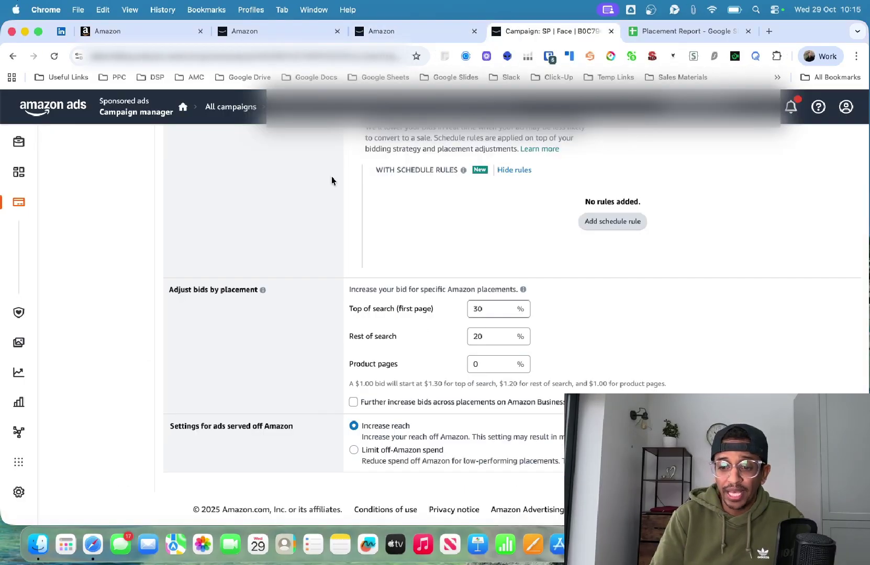
scroll(266, 220, "up", 5)
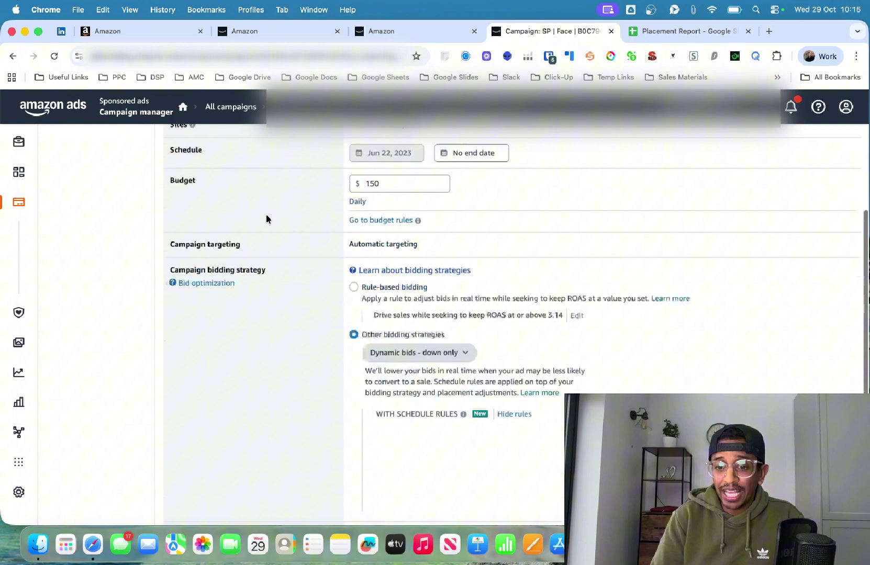
scroll(266, 218, "up", 2)
scroll(265, 219, "down", 8)
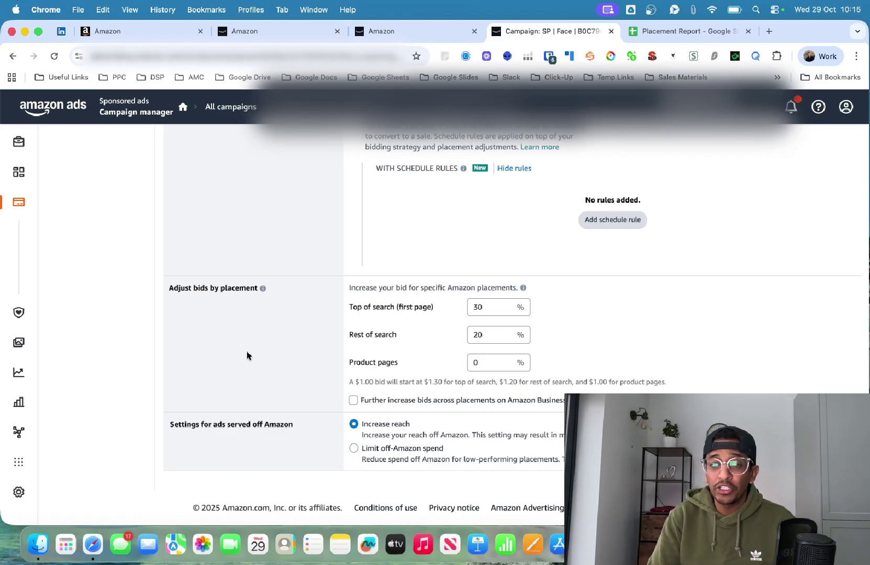
left_click(249, 32)
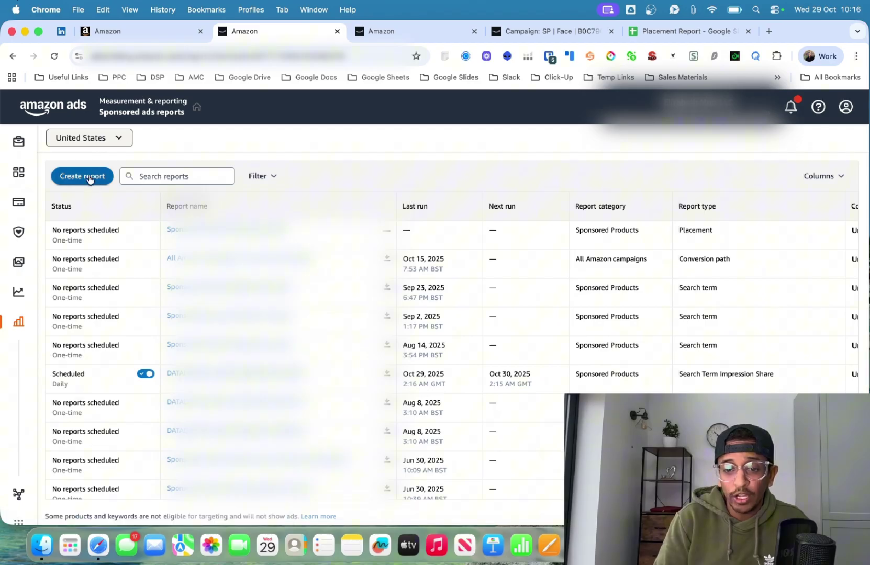
Create a new report and set its report type to Placement
left_click(86, 175)
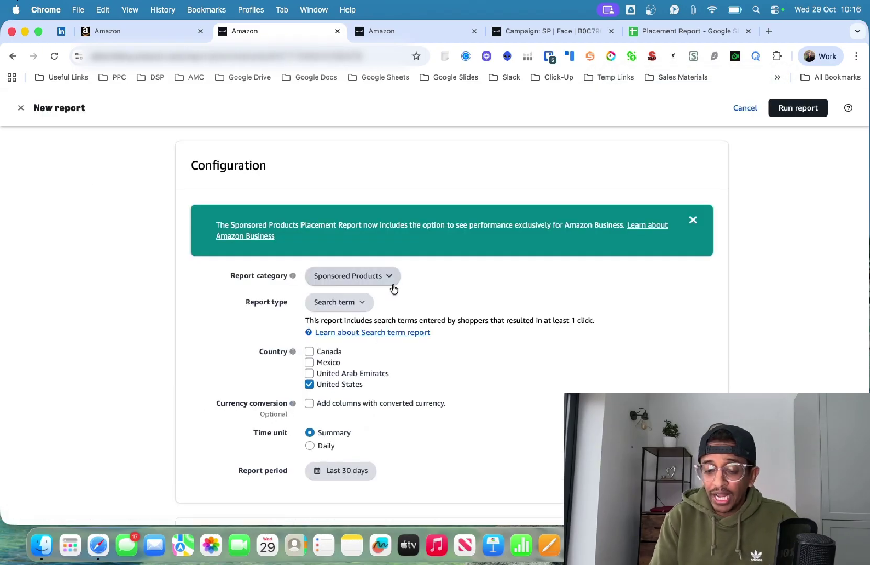
scroll(398, 310, "down", 2)
left_click(356, 251)
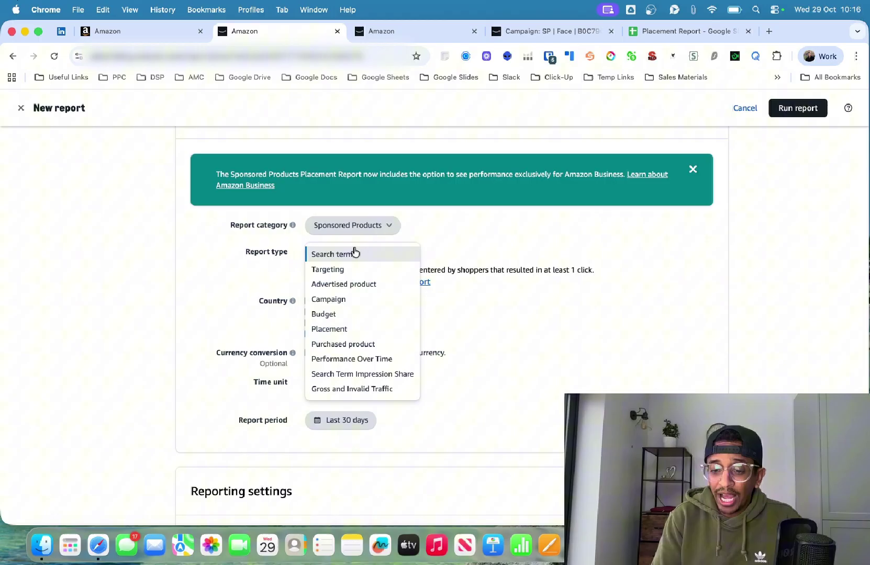
left_click(351, 331)
scroll(358, 324, "down", 1)
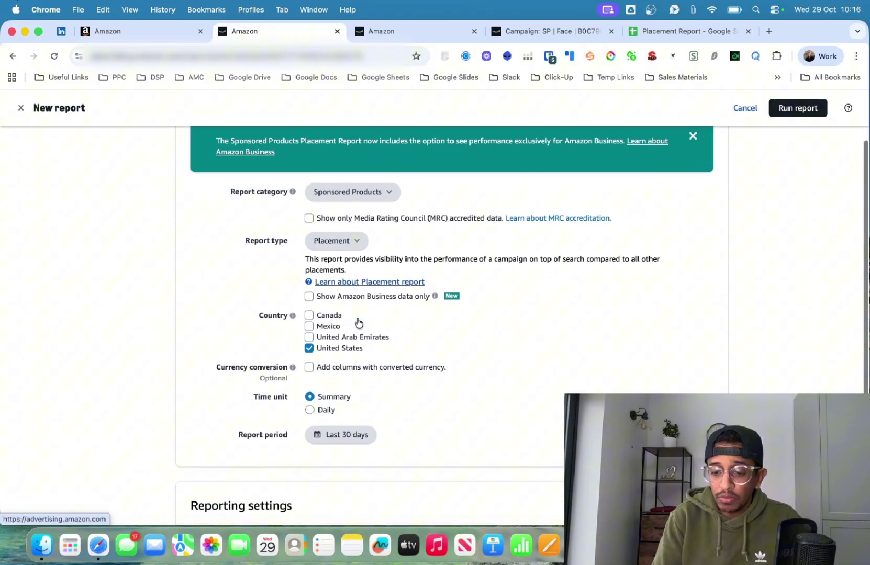
scroll(363, 436, "down", 5)
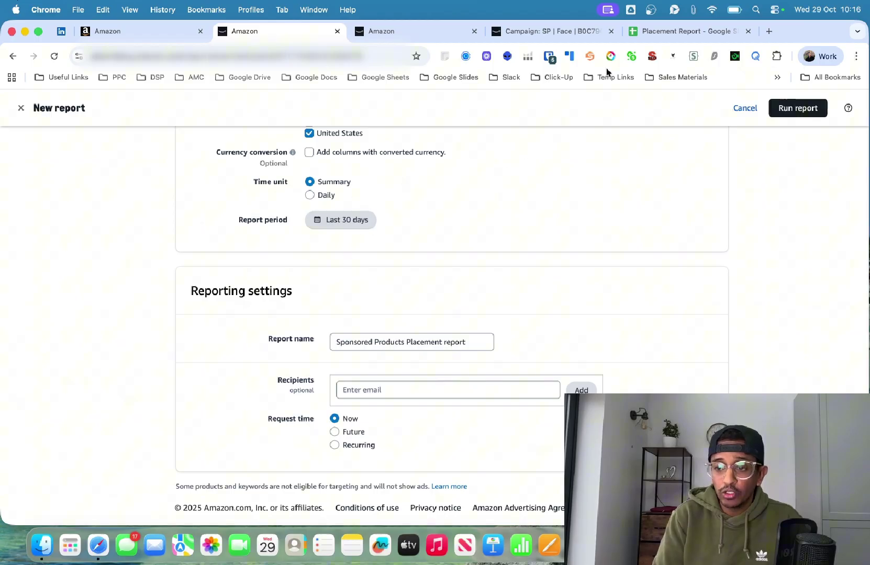
Show the PLACEMENT_REPOT sheet with totals of $37,224.97 spend and $131,283.01 sales
left_click(656, 33)
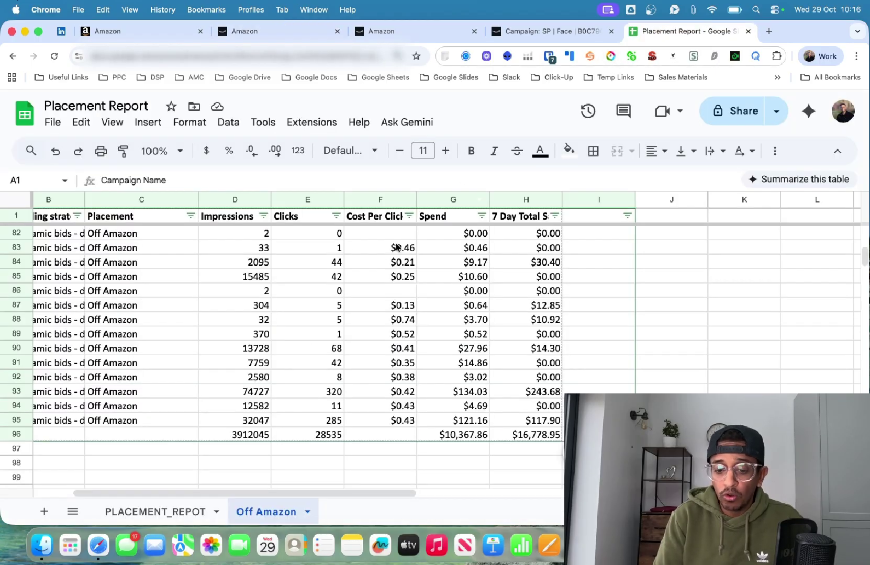
left_click(156, 511)
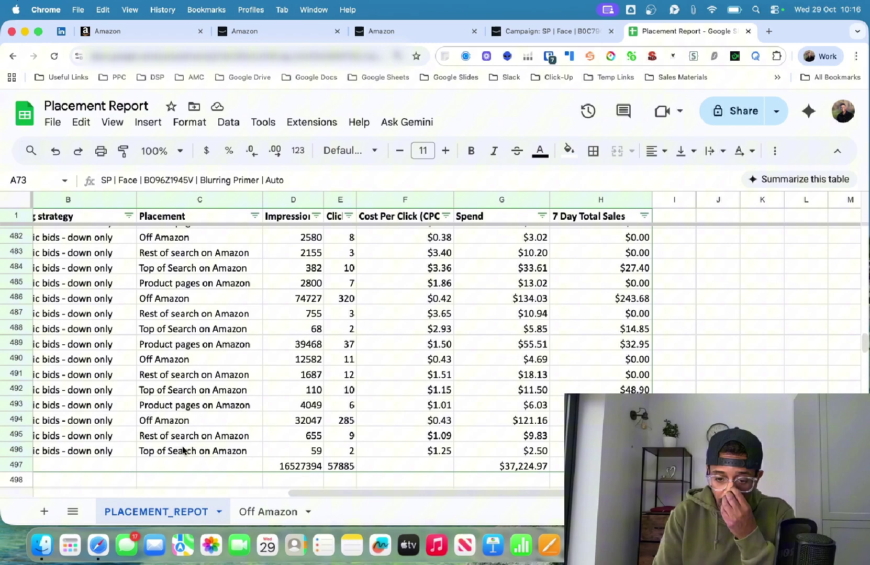
scroll(181, 451, "up", 3)
scroll(182, 451, "up", 8)
scroll(182, 450, "up", 5)
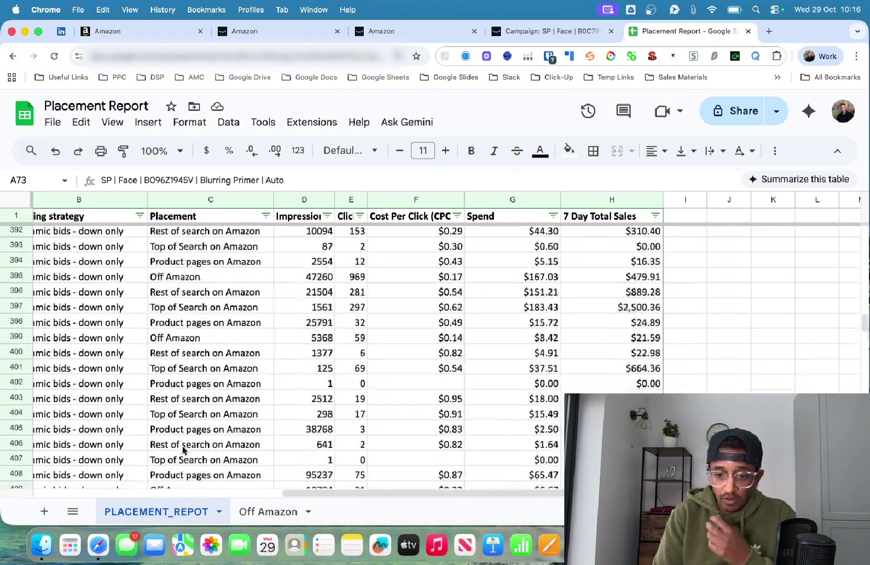
scroll(182, 451, "up", 5)
scroll(183, 449, "up", 2)
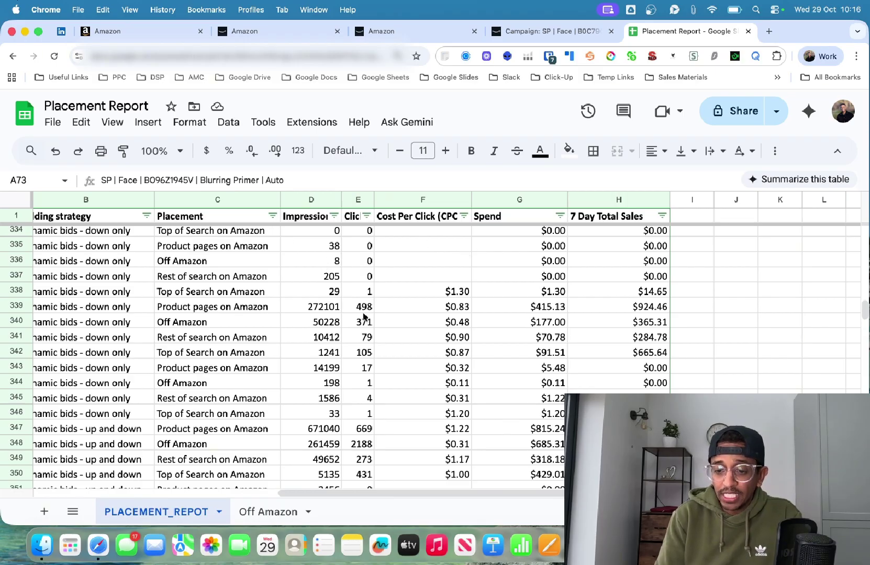
scroll(364, 316, "down", 3)
scroll(361, 320, "down", 10)
scroll(360, 320, "down", 6)
scroll(361, 324, "down", 3)
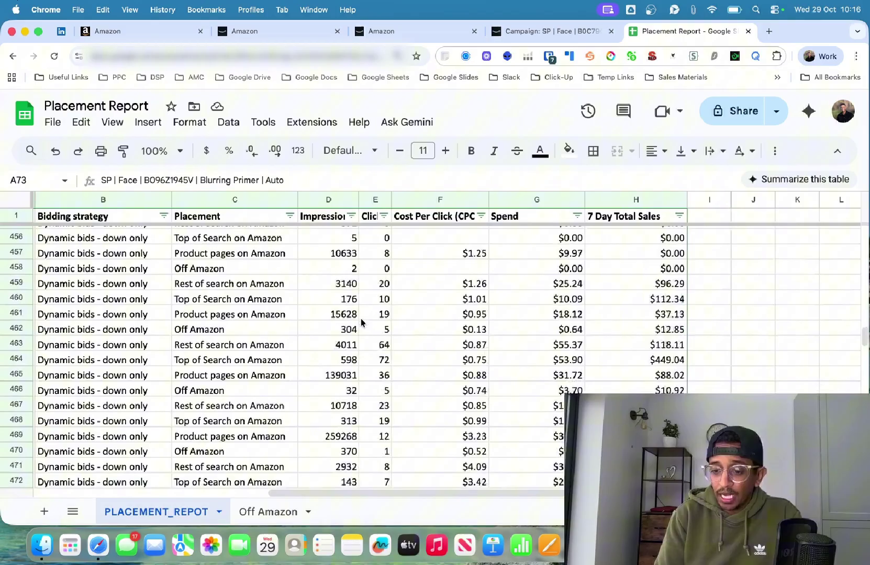
scroll(361, 322, "down", 10)
scroll(361, 322, "up", 1)
scroll(361, 322, "right", 2)
scroll(361, 323, "right", 2)
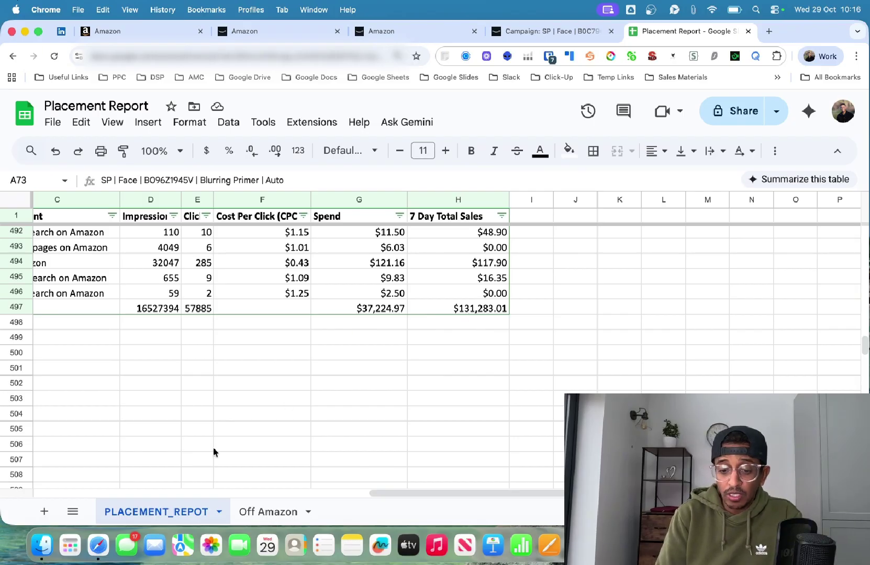
Show the Off Amazon sheet totals: $10,367.86 spend versus $16,778.95 sales
left_click(253, 512)
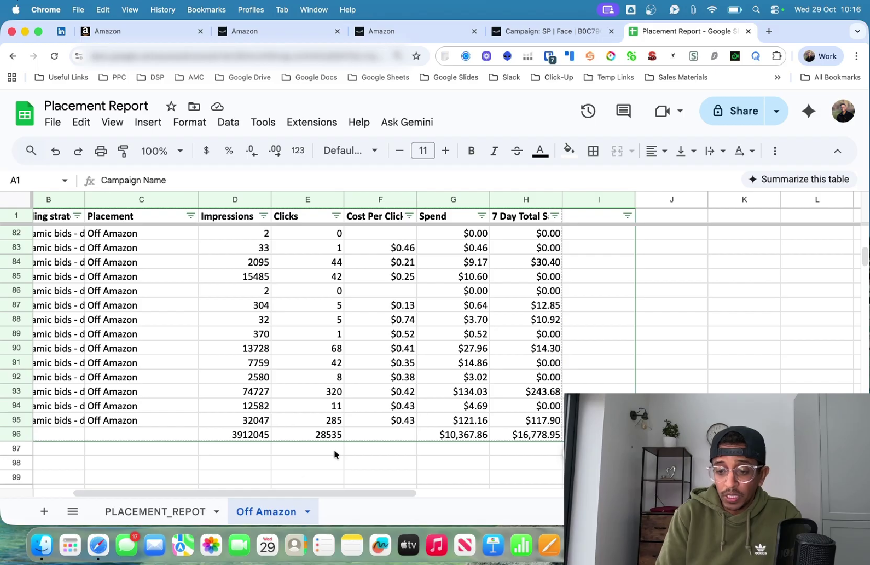
scroll(335, 454, "down", 1)
scroll(334, 454, "right", 1)
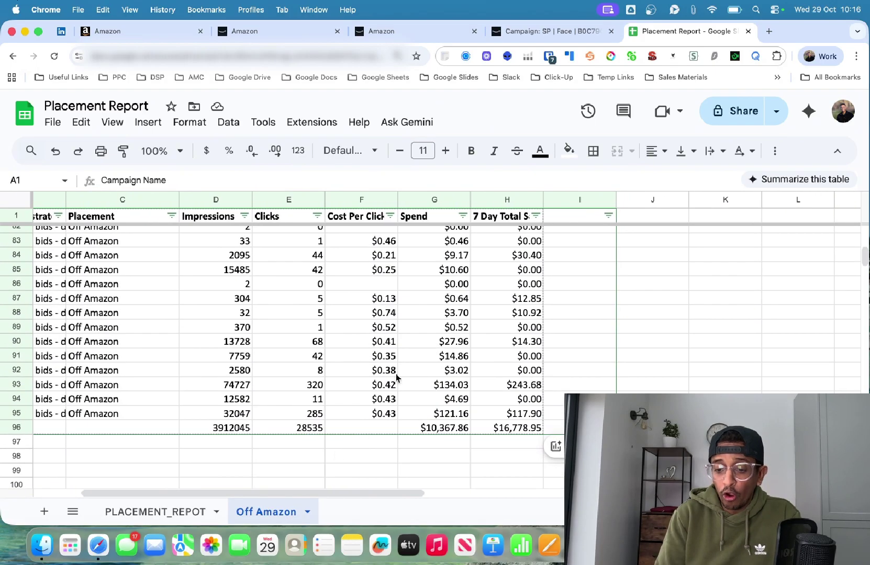